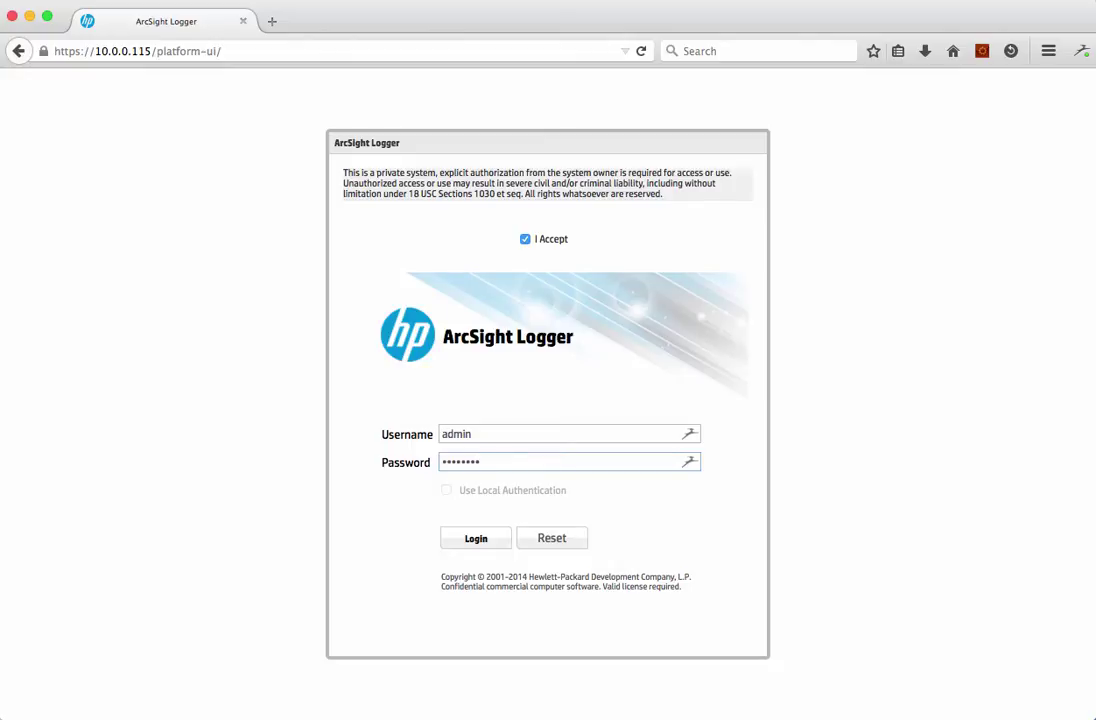
# Sign in to HP ArcSight Logger with the terms accepted and credentials entered
pyautogui.click(472, 540)
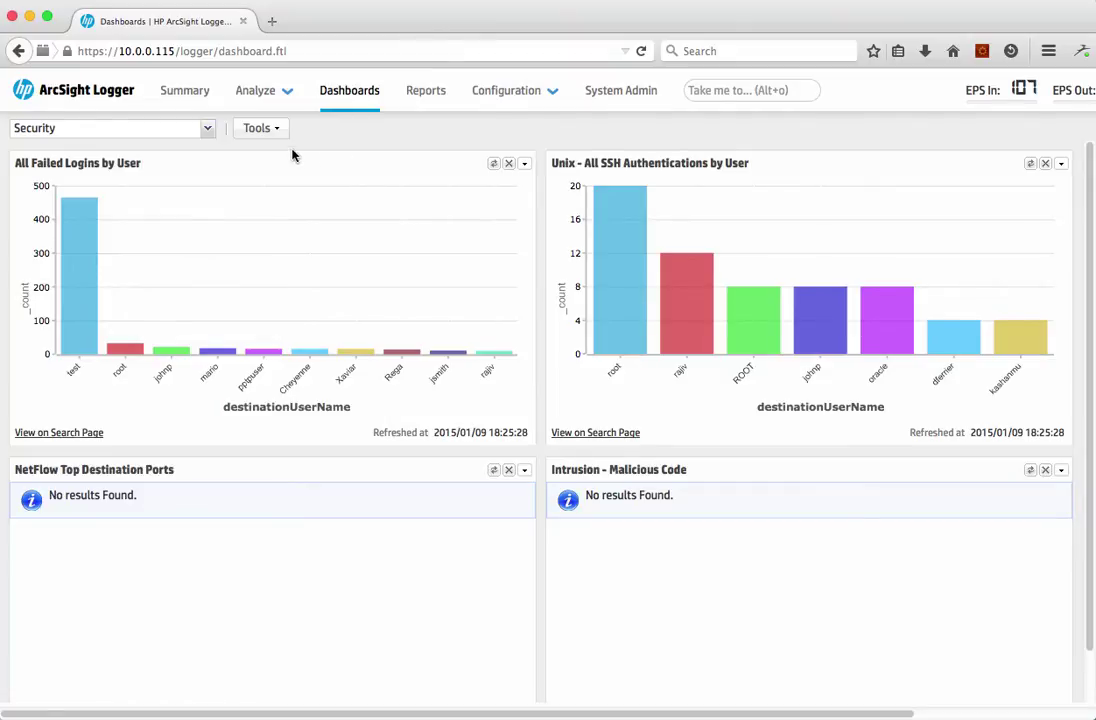
# Switch from the Security dashboard to the Analyze > Search page
pyautogui.click(253, 96)
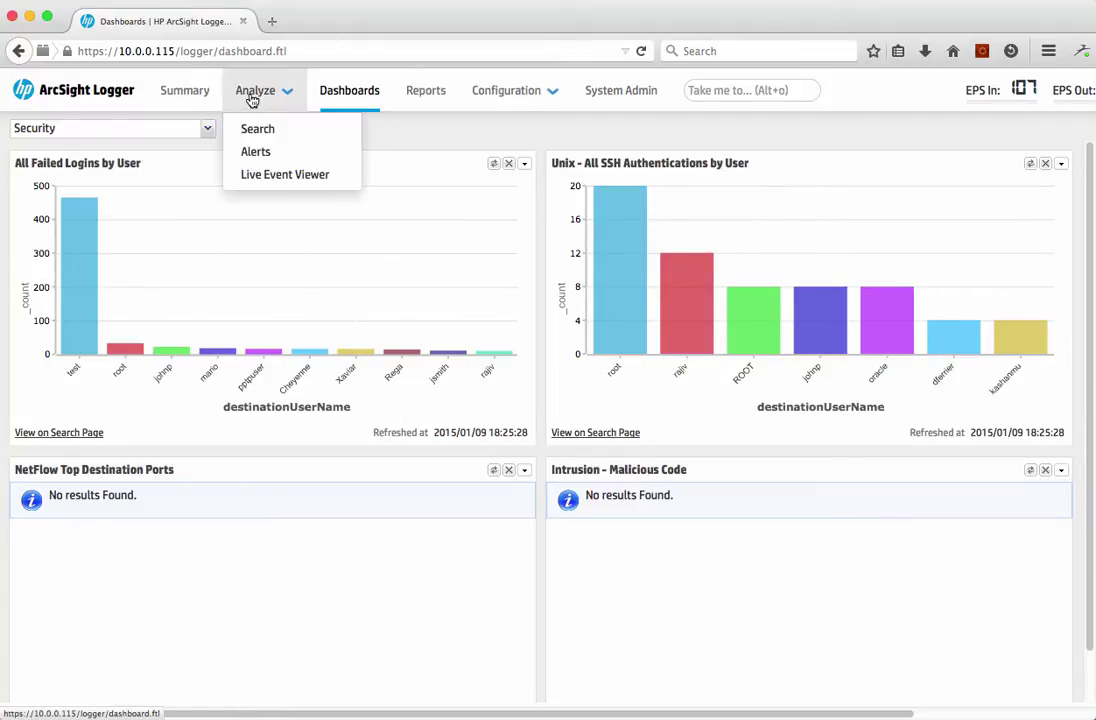
pyautogui.click(256, 131)
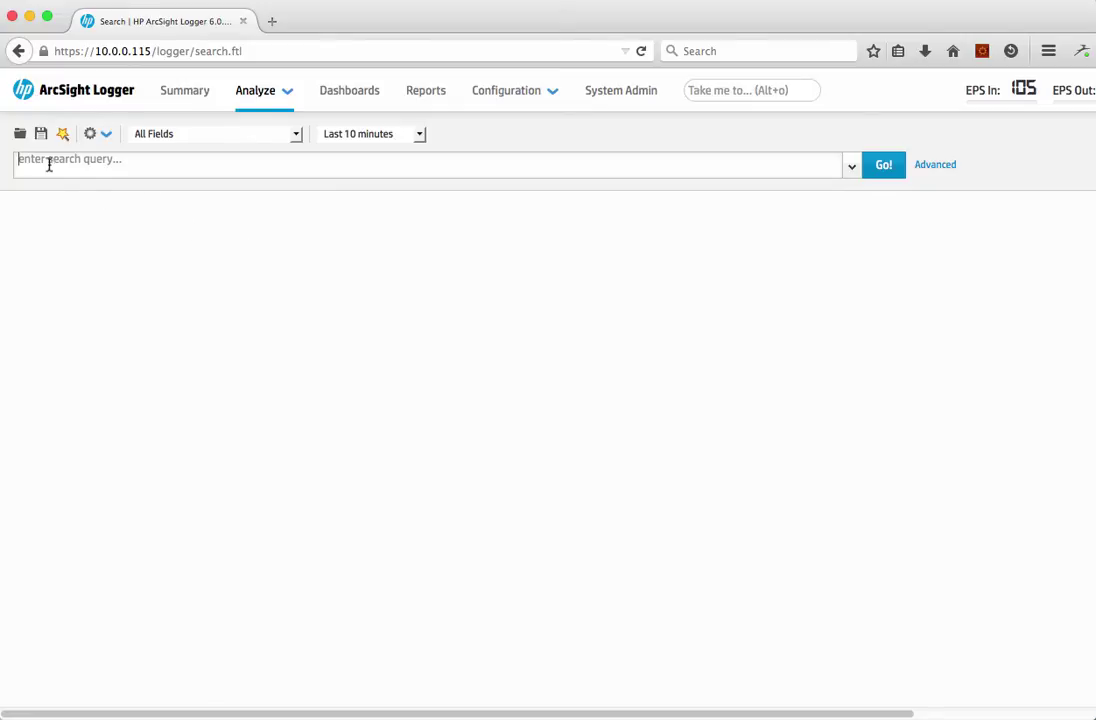
# Load the Demo Failed Logins shared filter into the query box and run it
pyautogui.click(19, 135)
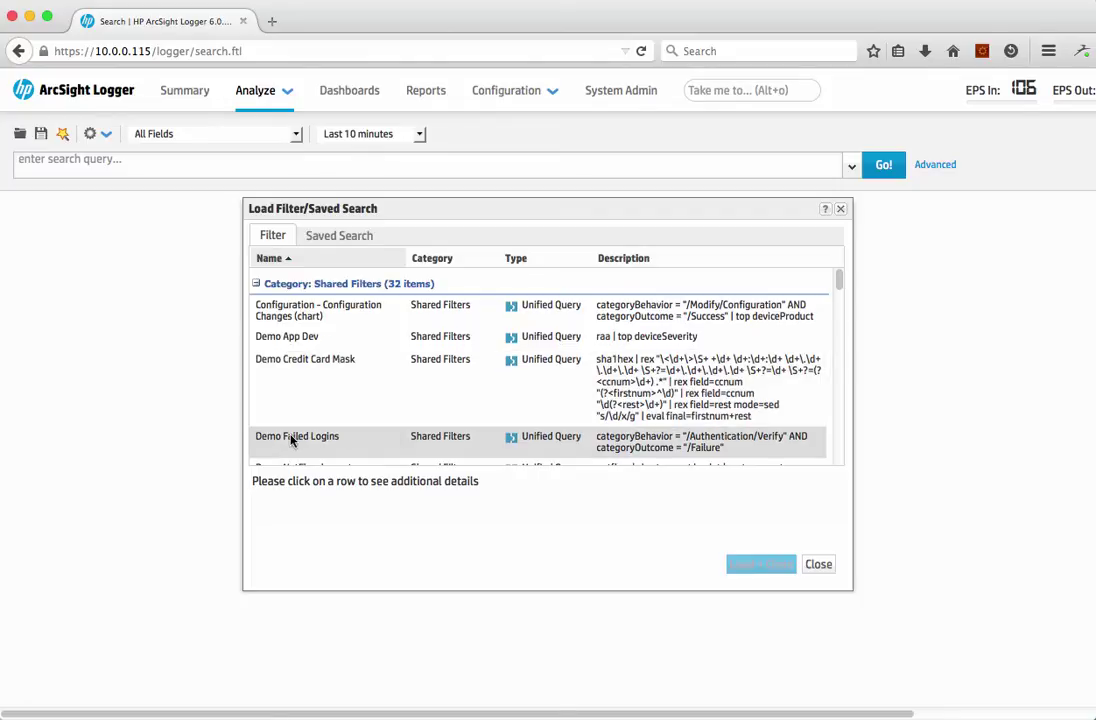
pyautogui.scroll(-1, 280, 425)
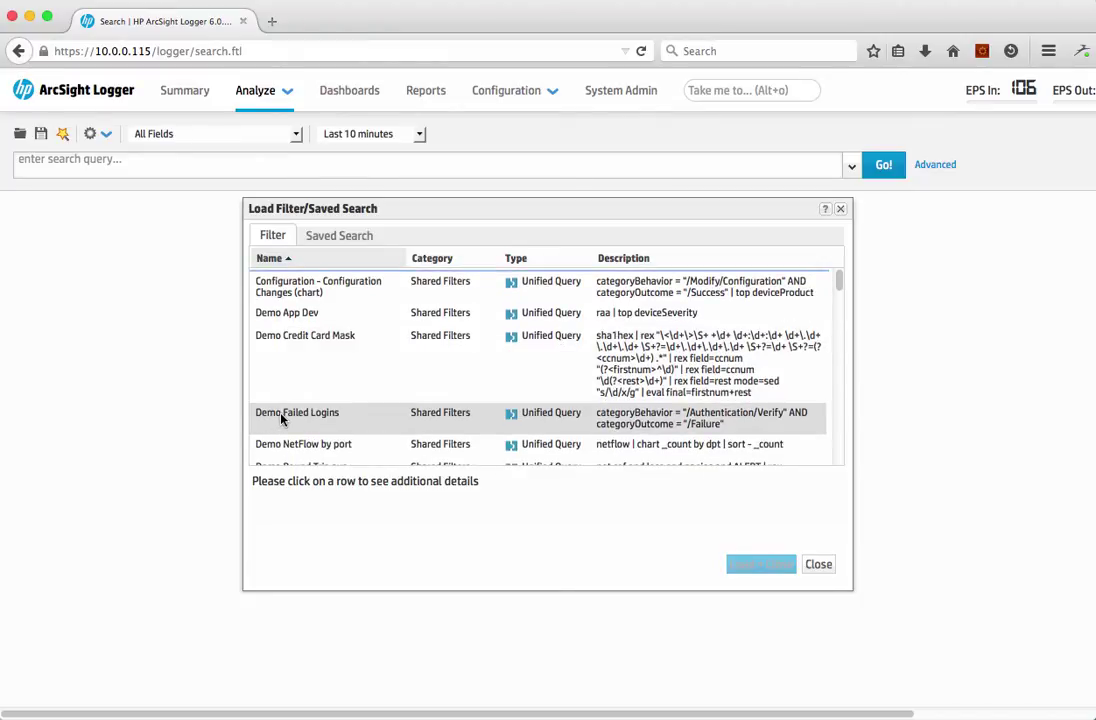
pyautogui.click(281, 419)
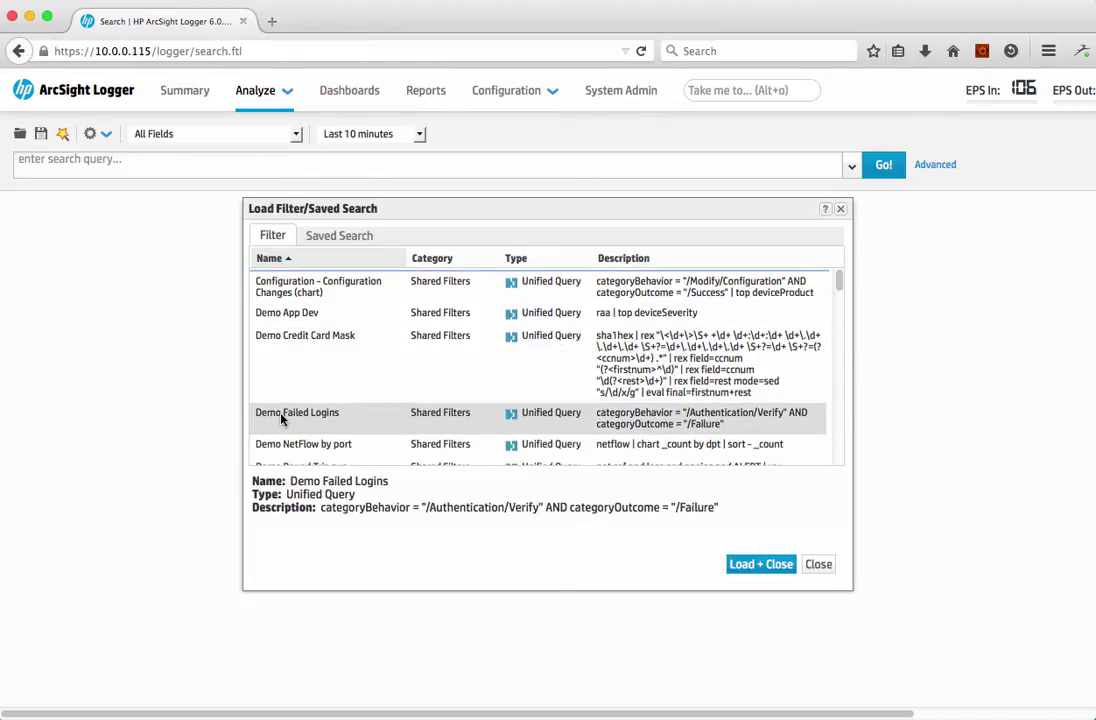
pyautogui.click(745, 566)
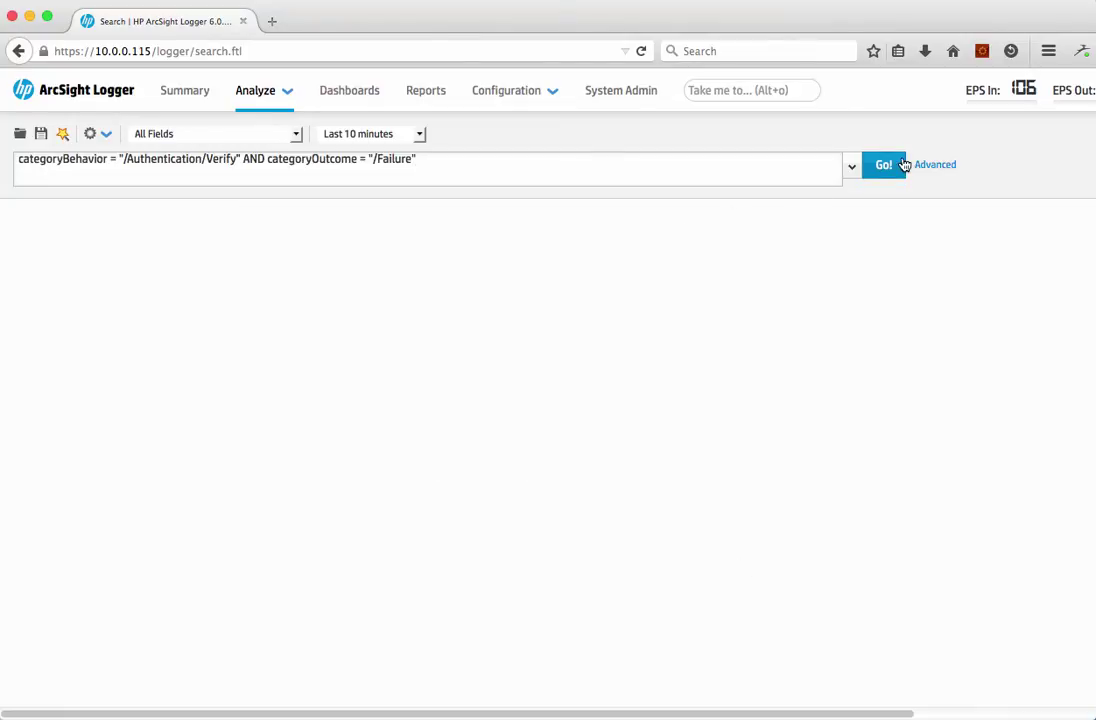
pyautogui.click(903, 164)
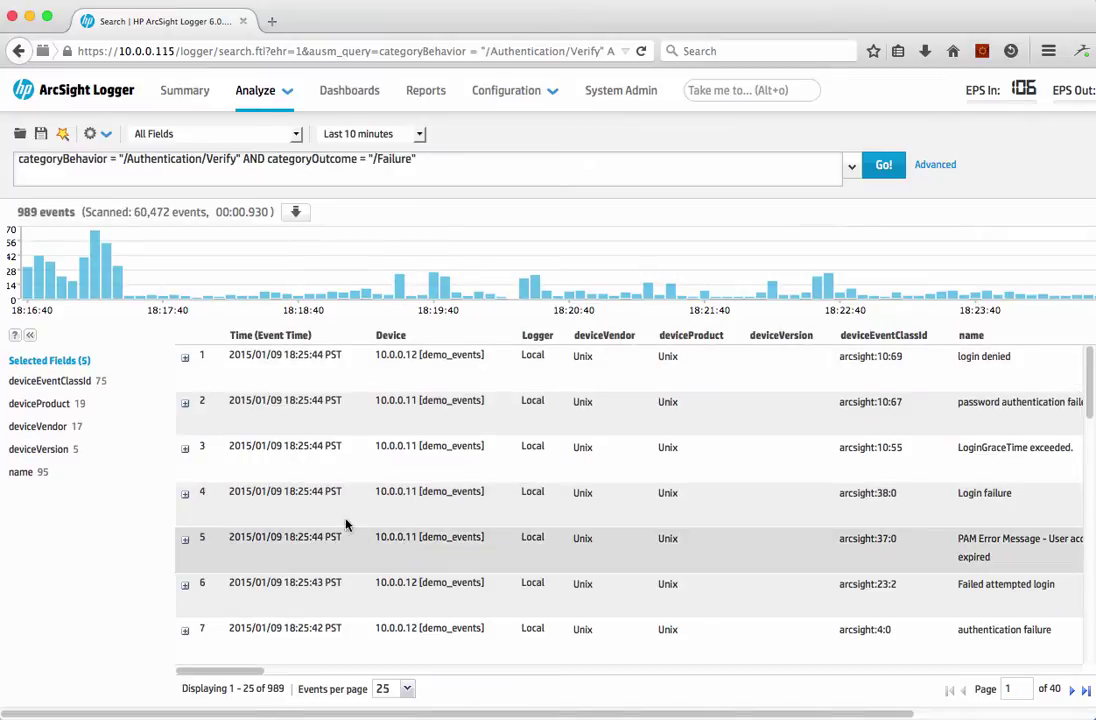
# Check deviceProduct's Top 10 Values among the 989 results, with Unix at 634
pyautogui.scroll(-10, 435, 440)
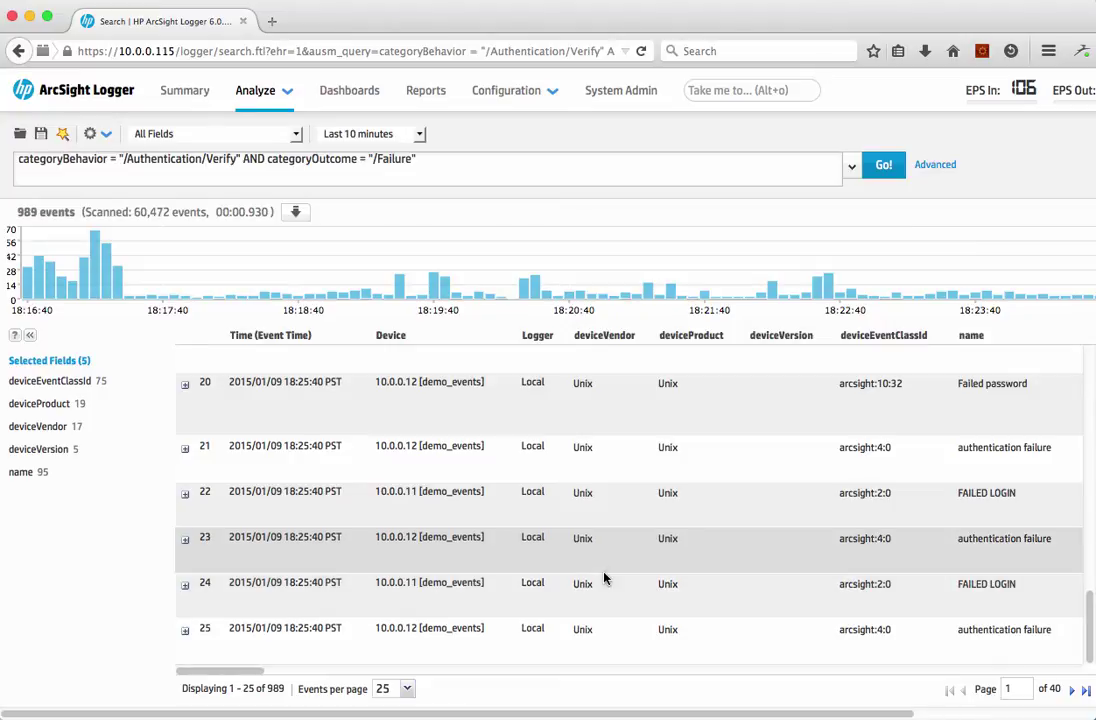
pyautogui.click(46, 405)
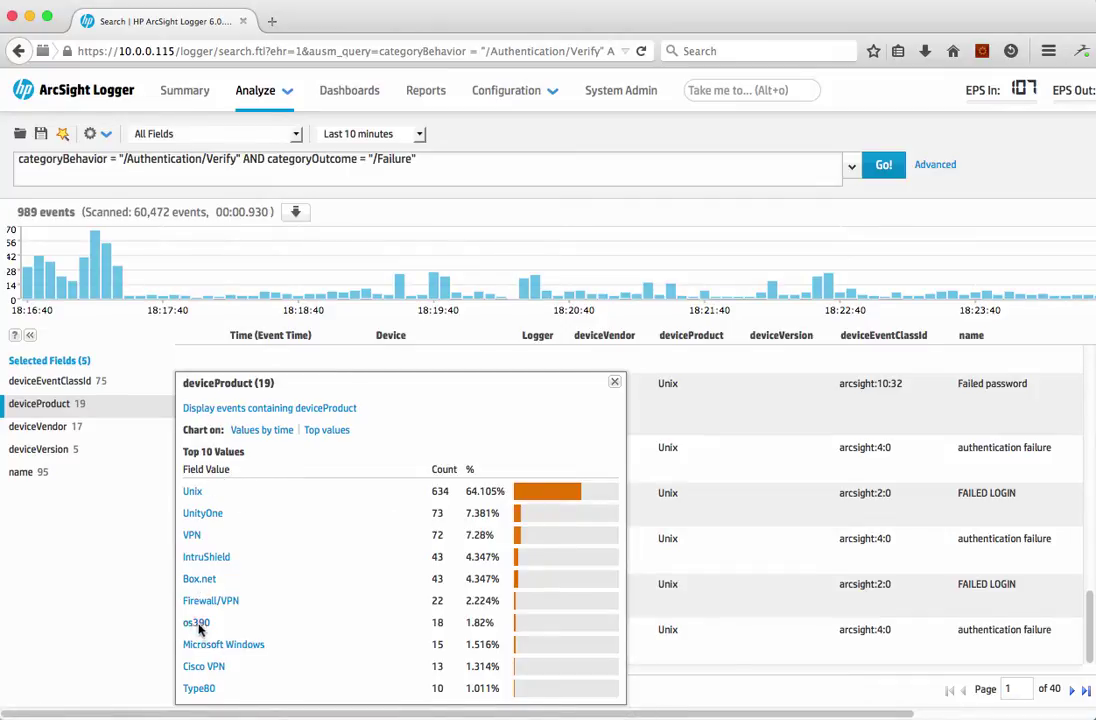
pyautogui.click(18, 165)
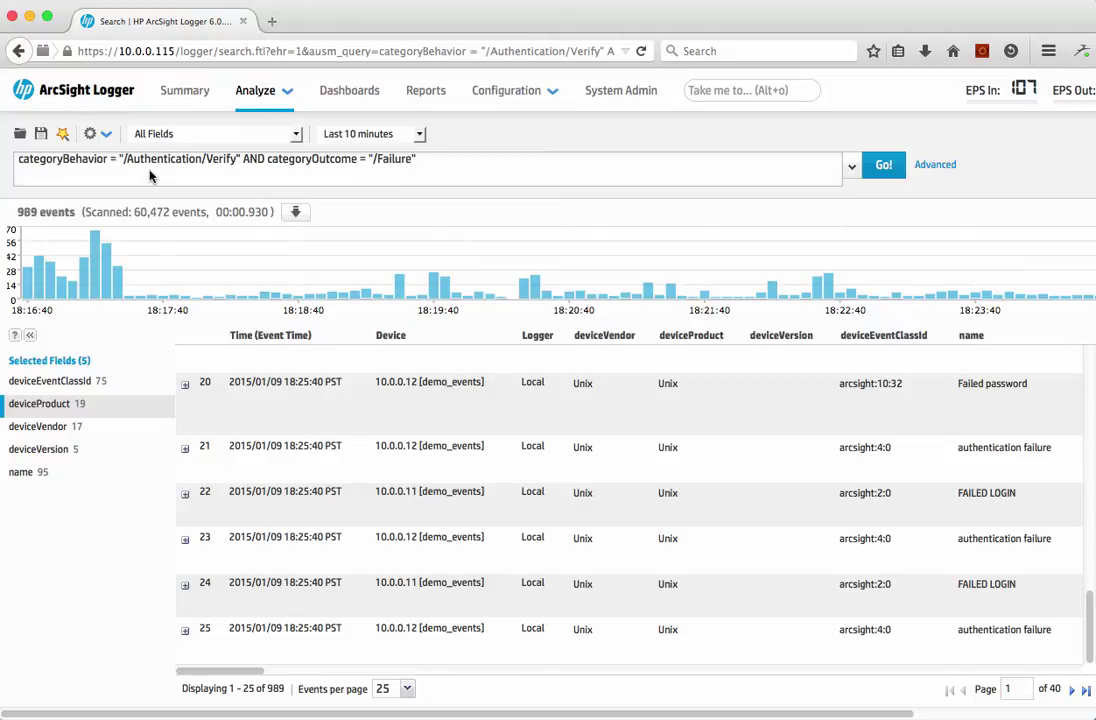
pyautogui.moveTo(16, 160); pyautogui.dragTo(238, 157)
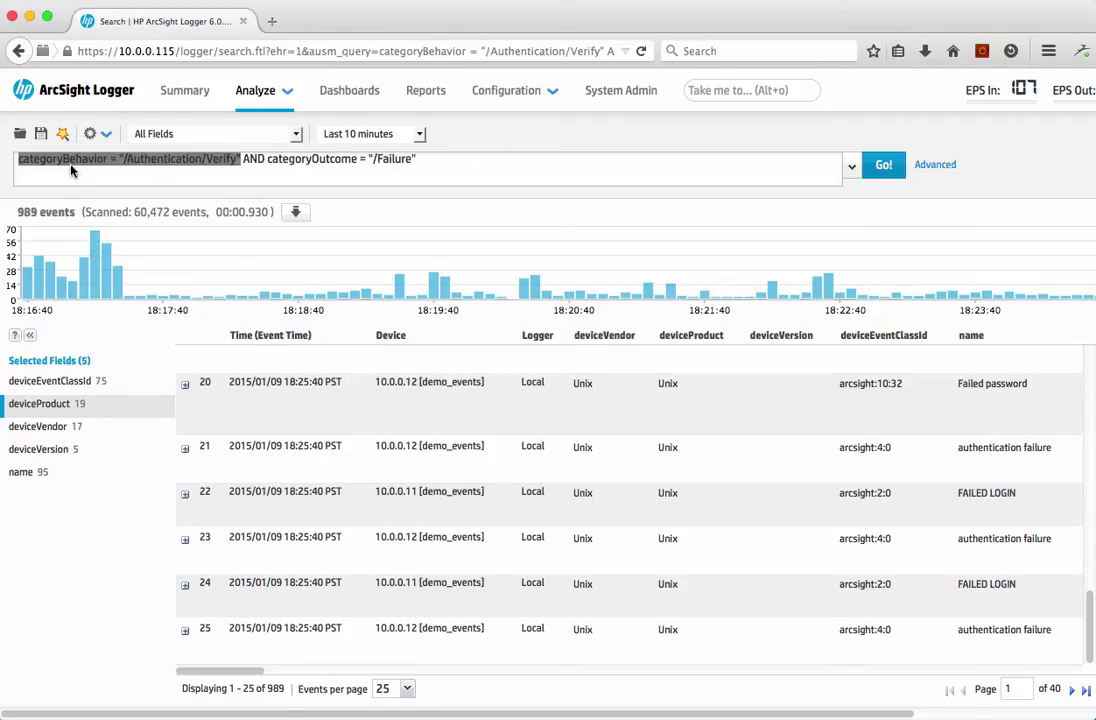
pyautogui.moveTo(267, 160); pyautogui.dragTo(421, 160)
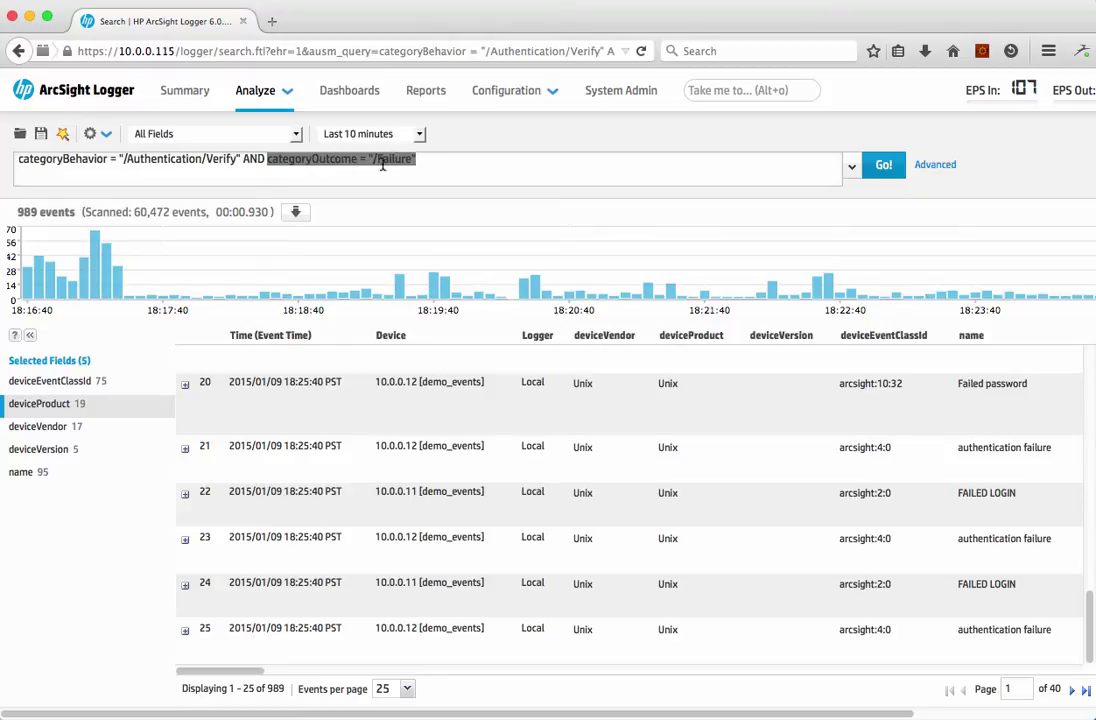
pyautogui.moveTo(262, 670); pyautogui.dragTo(445, 688)
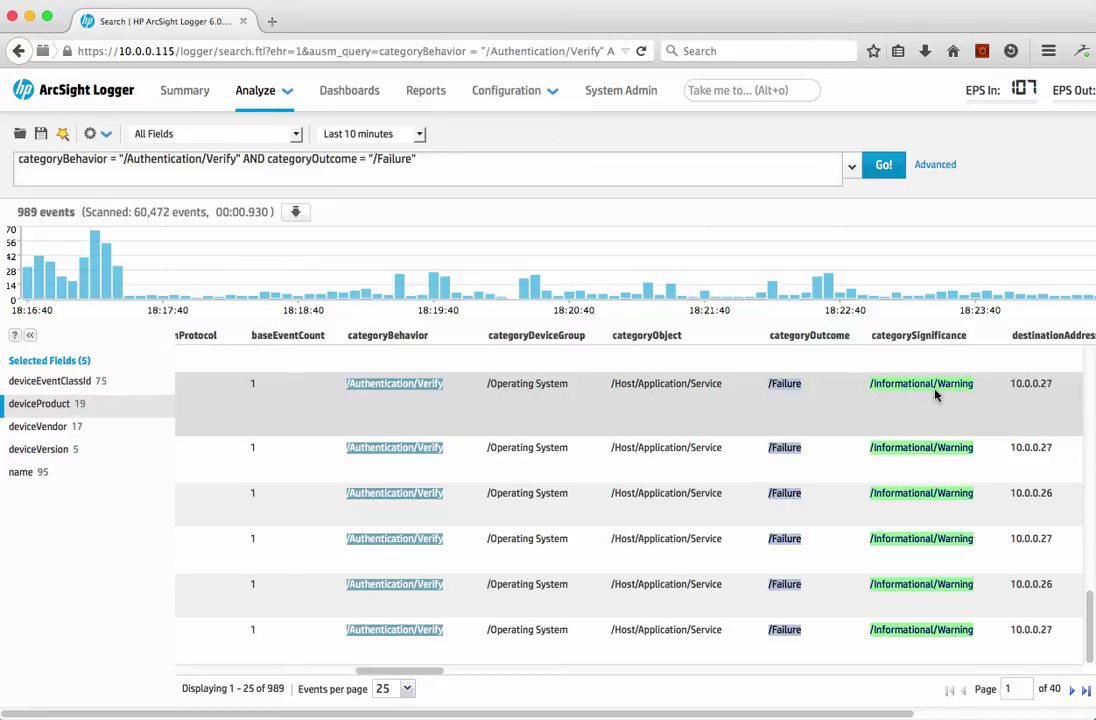
pyautogui.moveTo(420, 670); pyautogui.dragTo(217, 673)
pyautogui.click(50, 407)
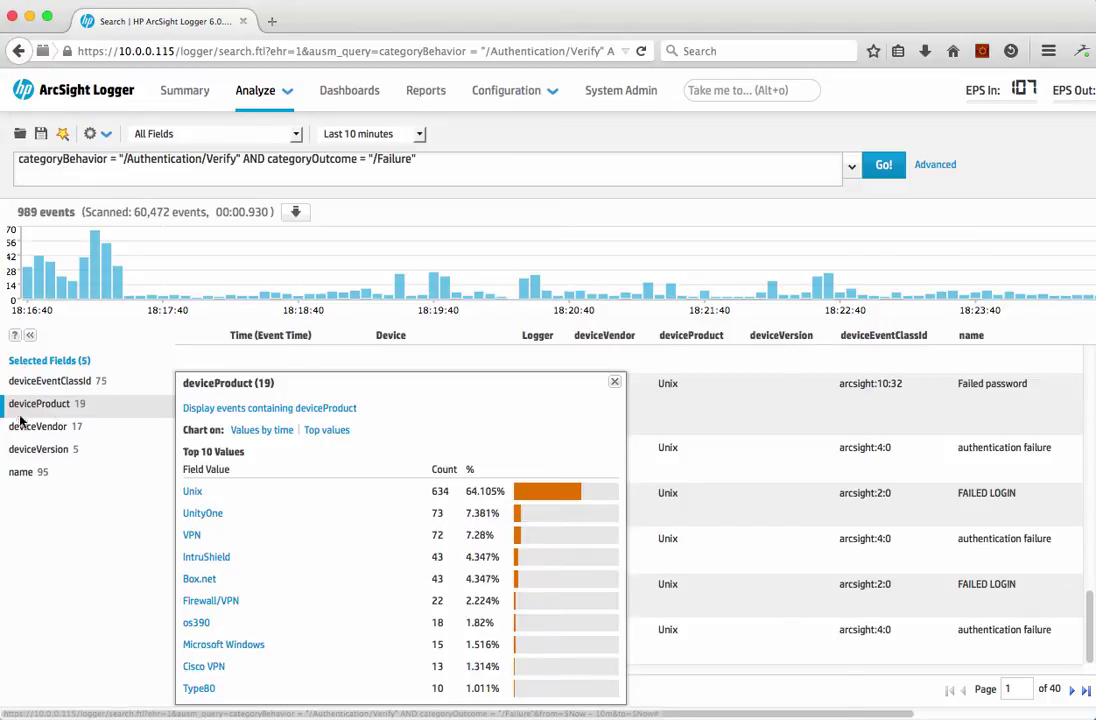
pyautogui.click(12, 428)
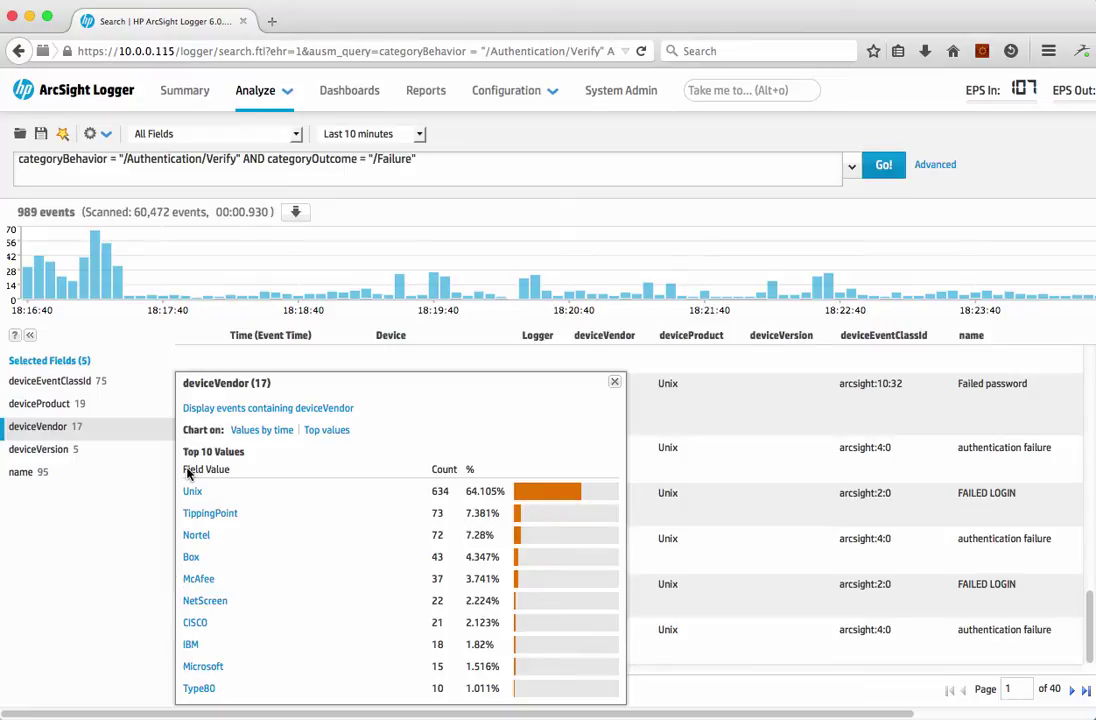
pyautogui.click(110, 549)
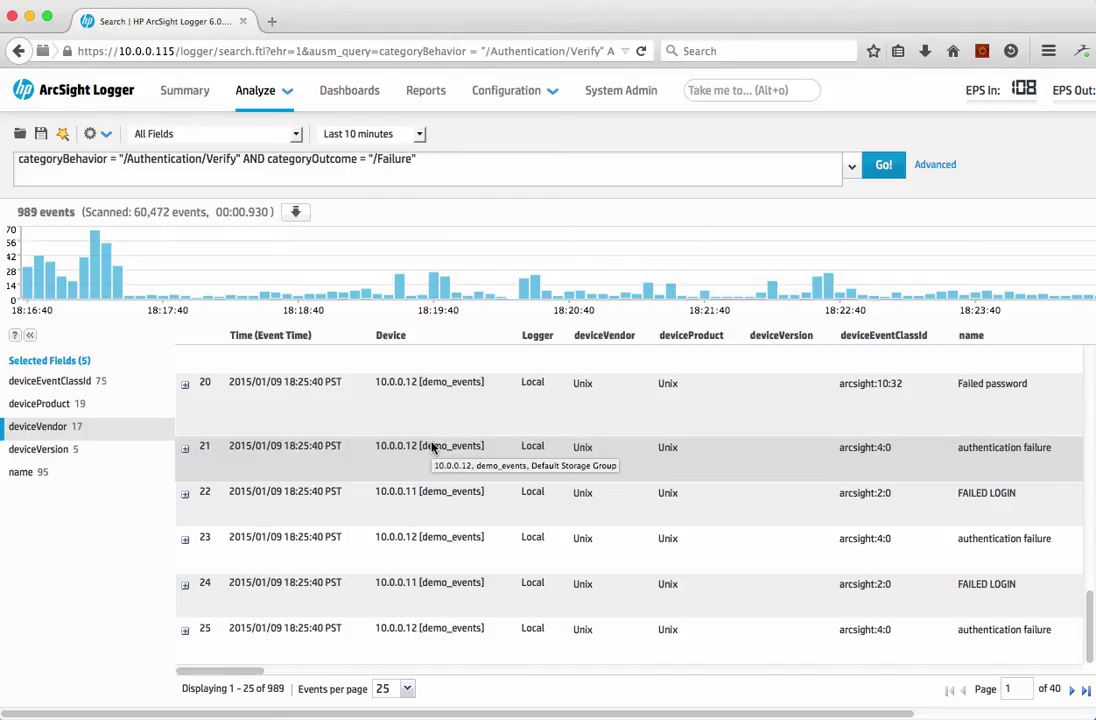
# Append '| top deviceProduct' to the failed-login query, run it, and select the query text
pyautogui.click(560, 157)
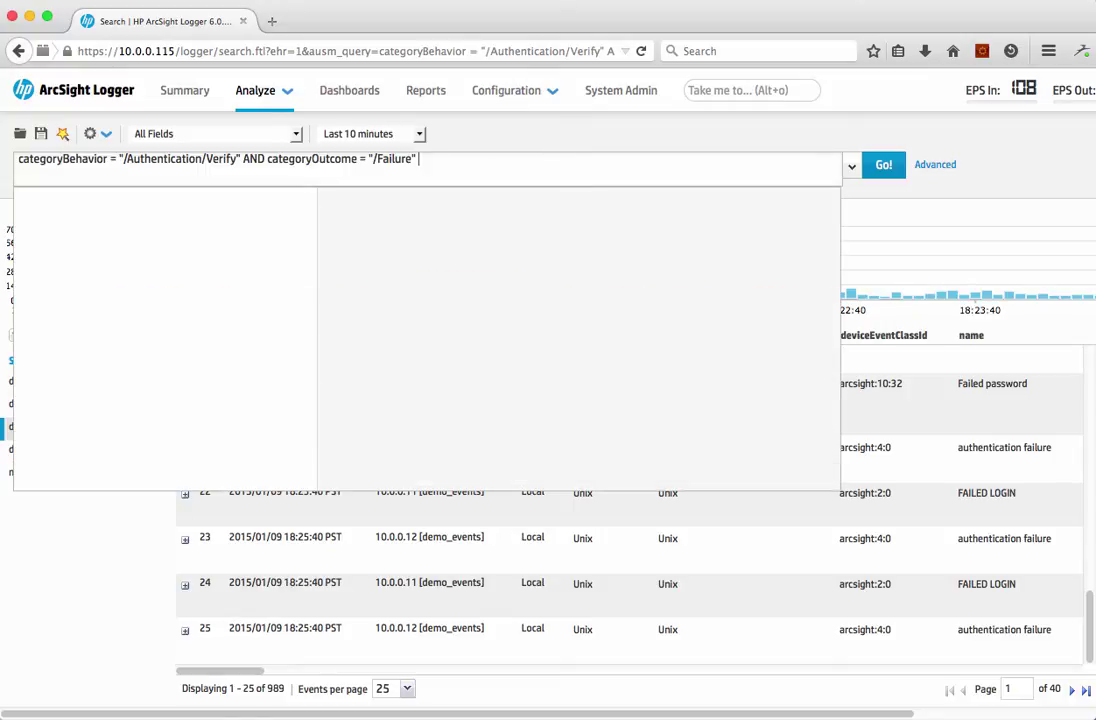
pyautogui.write('p')
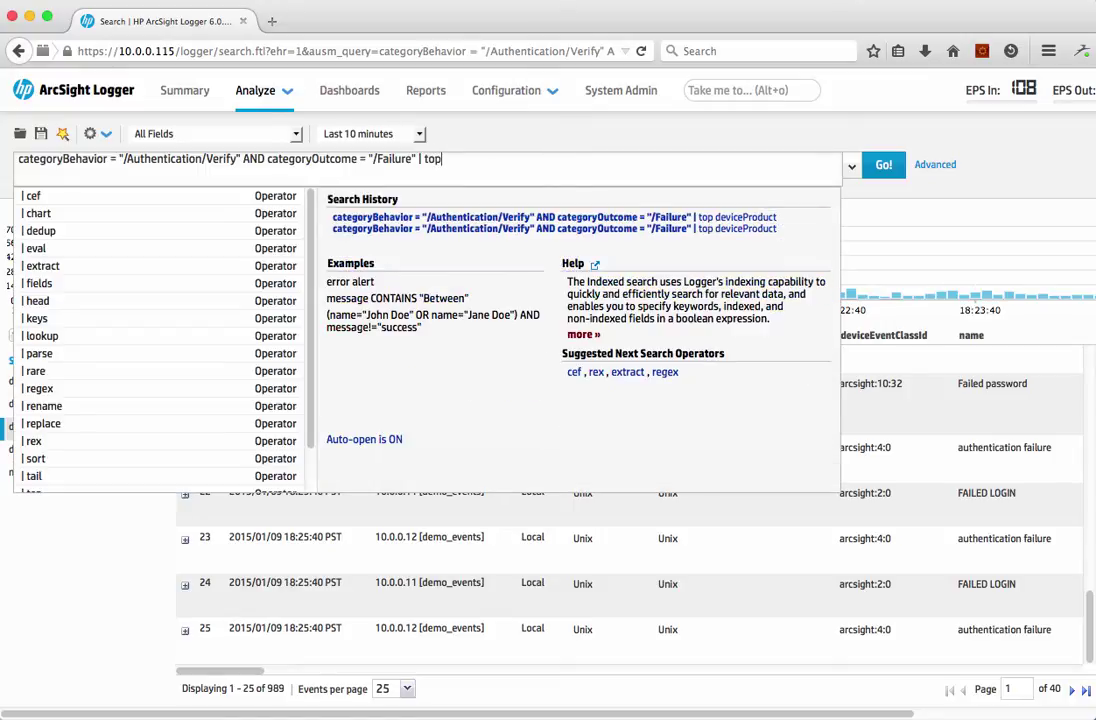
pyautogui.write(' dev')
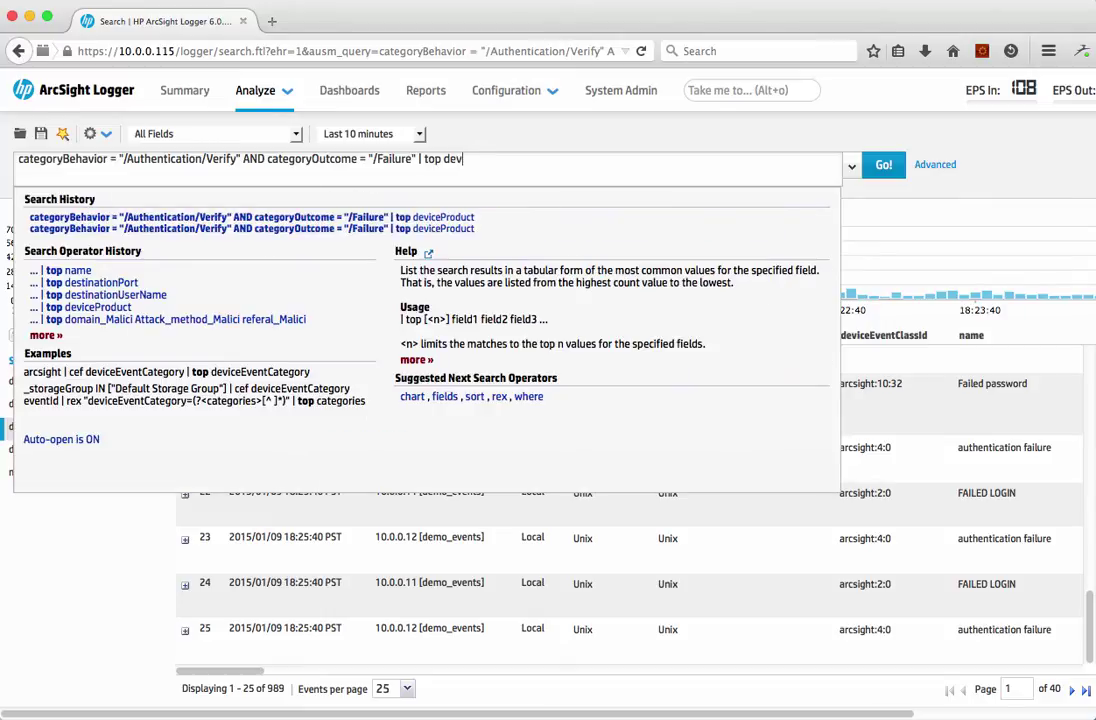
pyautogui.write('iceProduct')
pyautogui.press('Return')
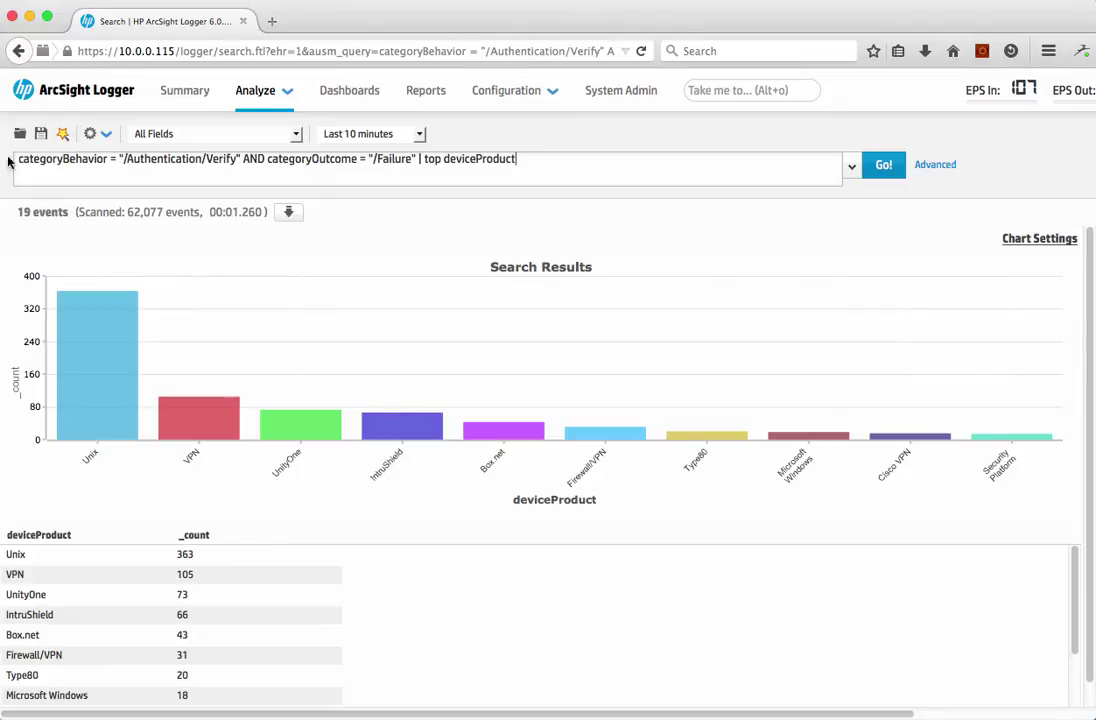
pyautogui.moveTo(15, 158); pyautogui.dragTo(450, 190)
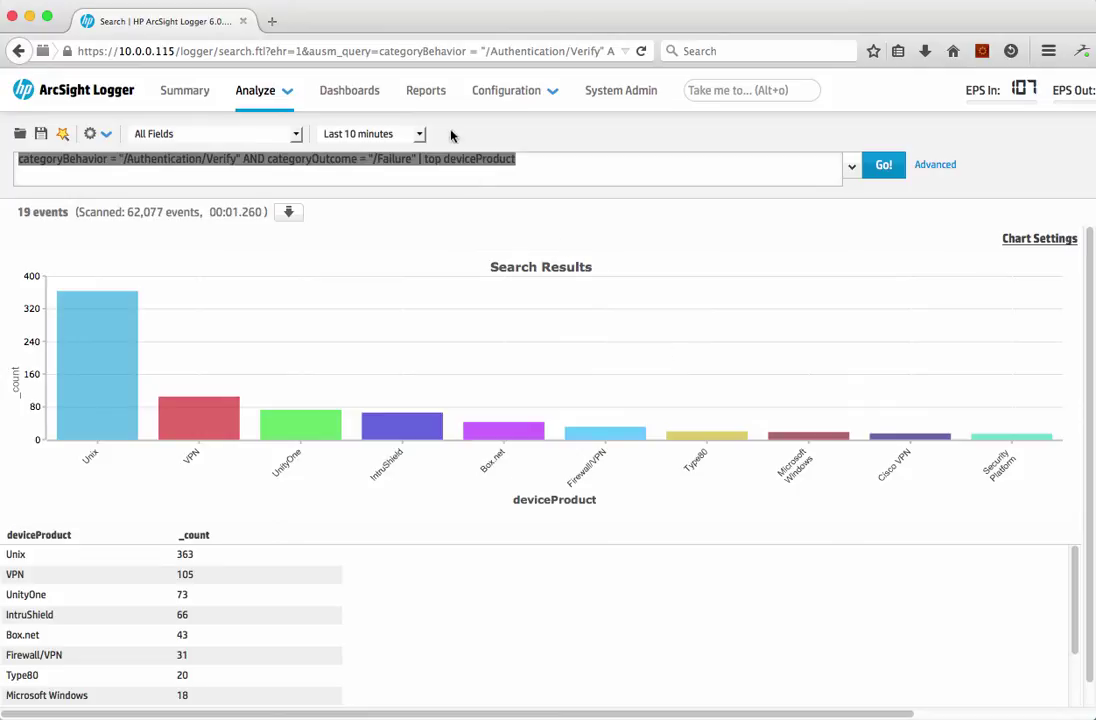
# Open Demo Reports in Report Explorer and select DEMO - Top Failed Logins by User
pyautogui.click(426, 92)
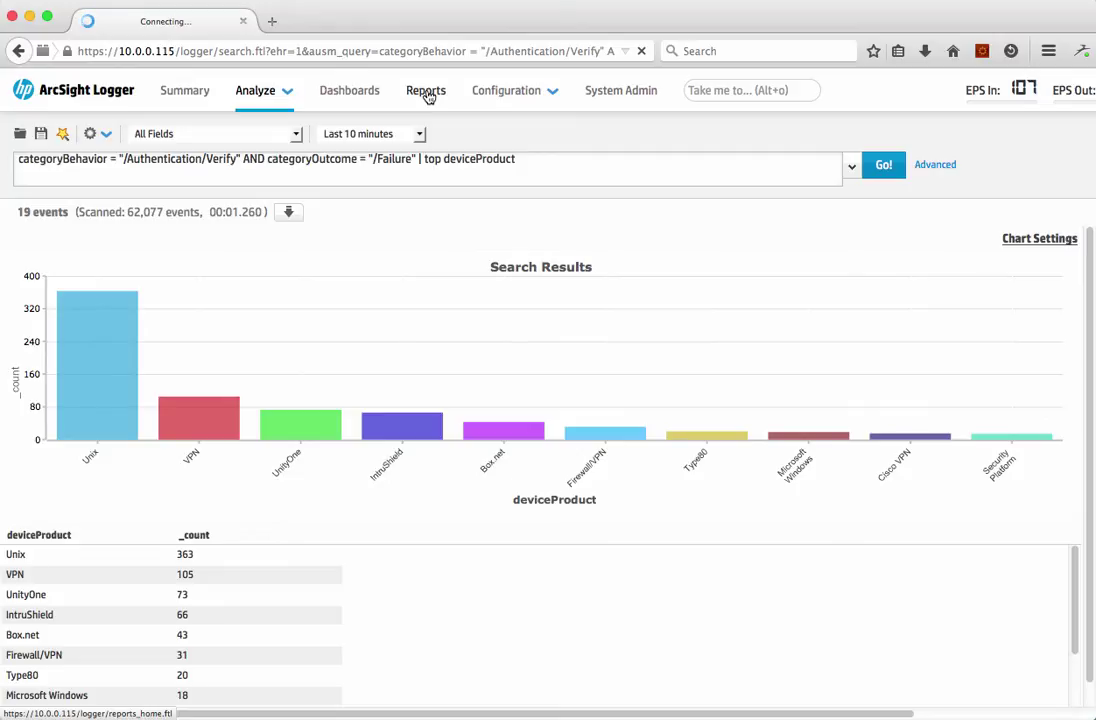
pyautogui.click(427, 93)
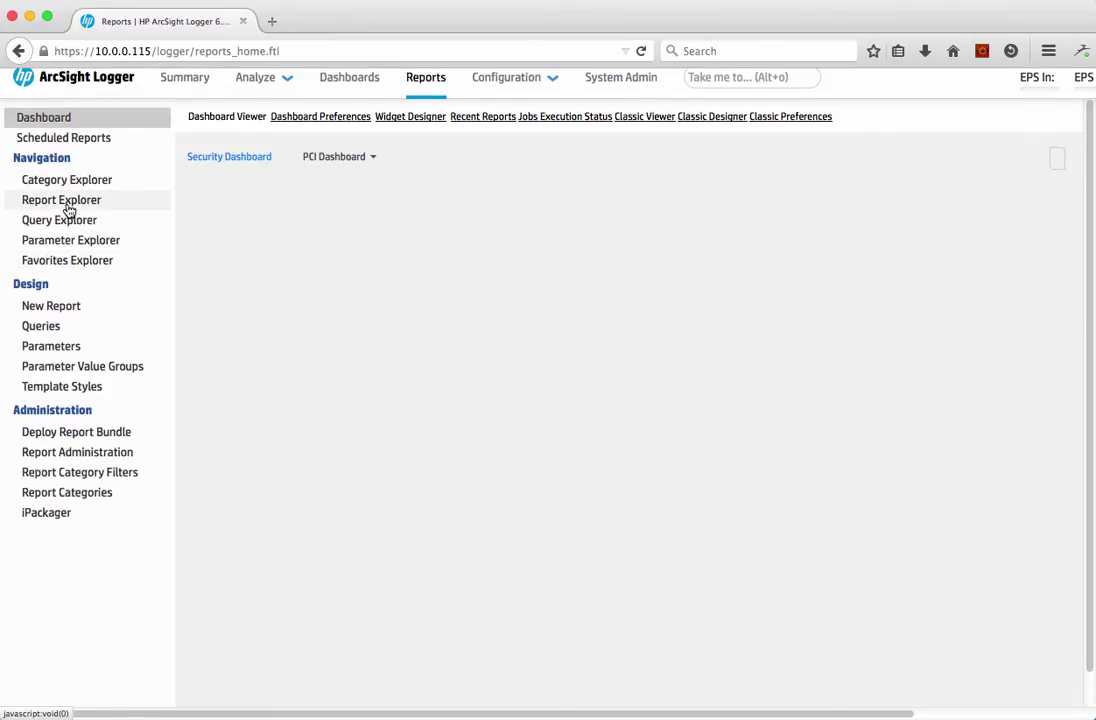
pyautogui.click(68, 206)
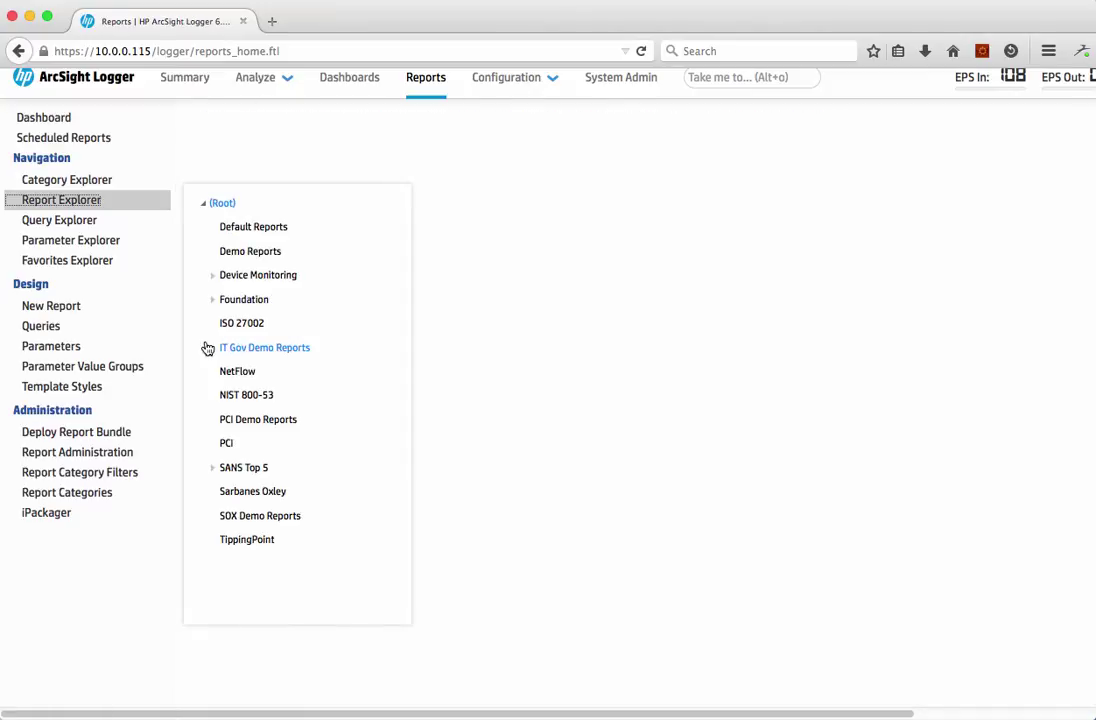
pyautogui.click(246, 256)
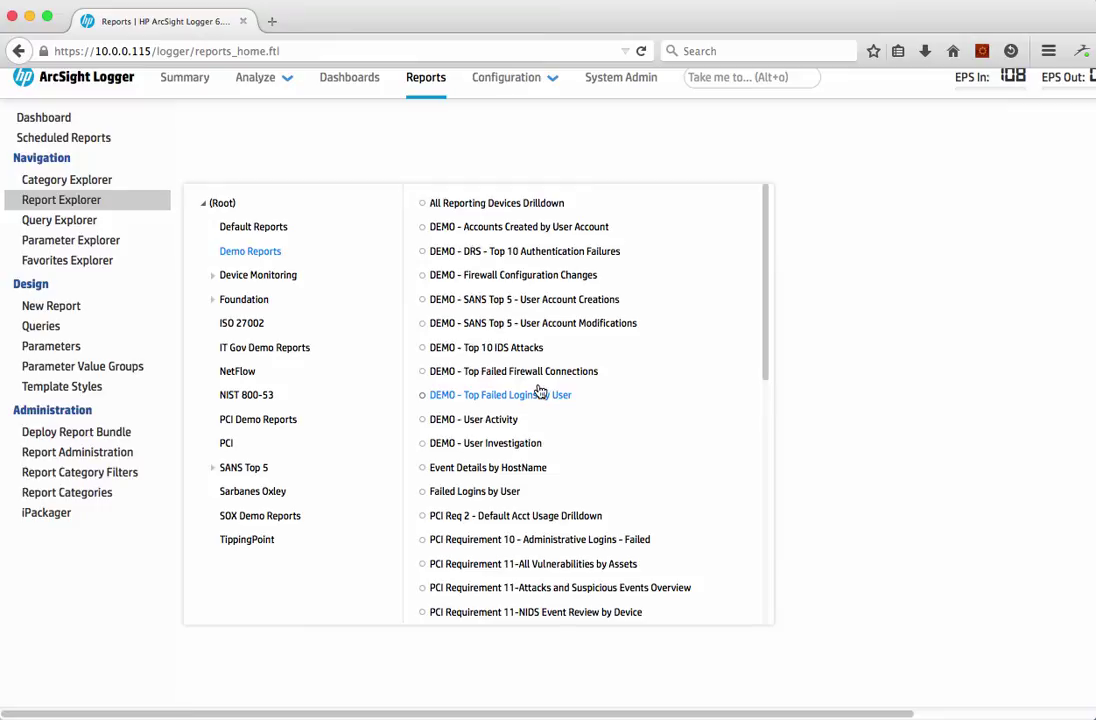
pyautogui.click(461, 398)
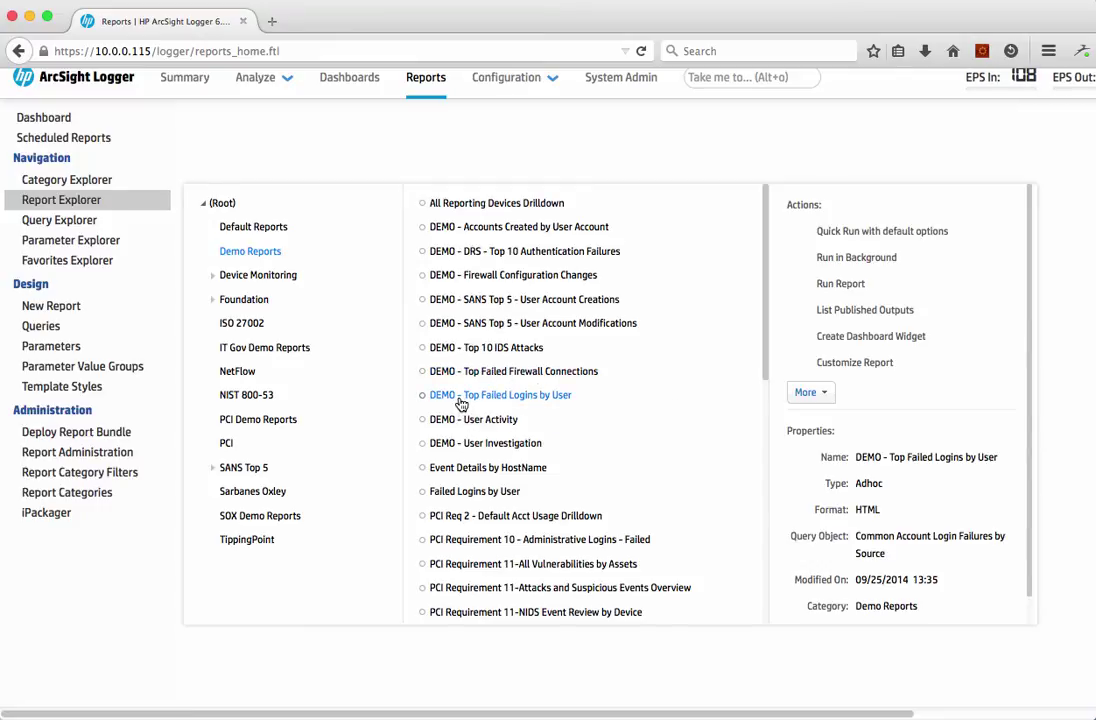
# Quick Run the report with its default Start/End parameters
pyautogui.click(855, 234)
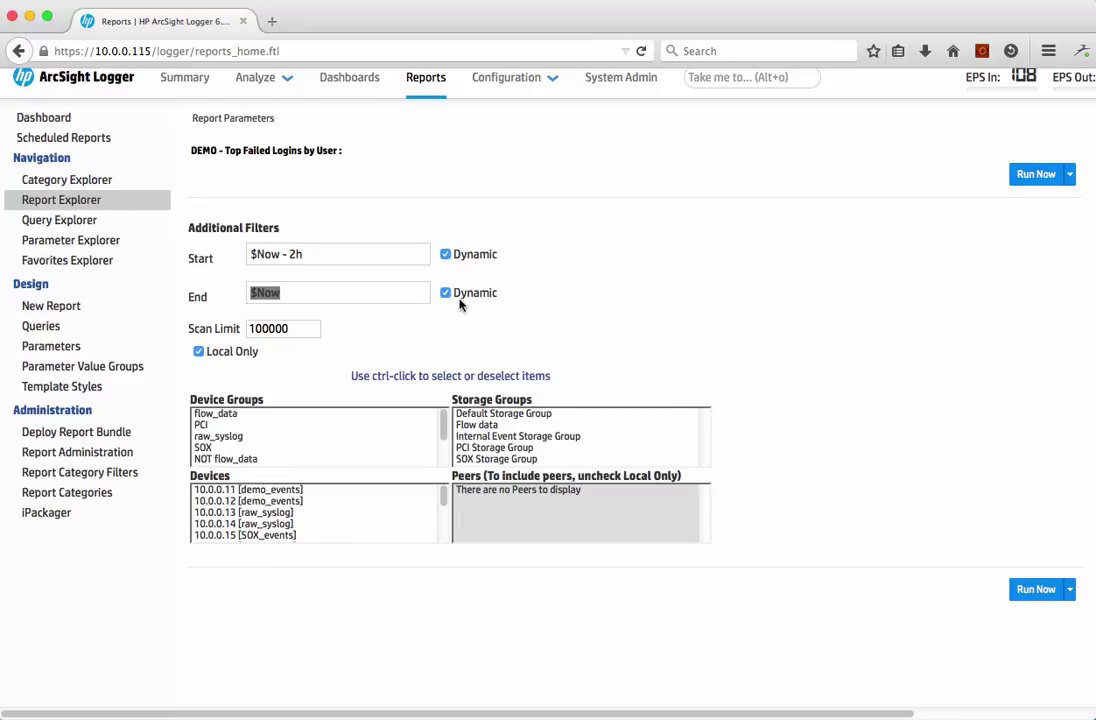
pyautogui.click(1036, 590)
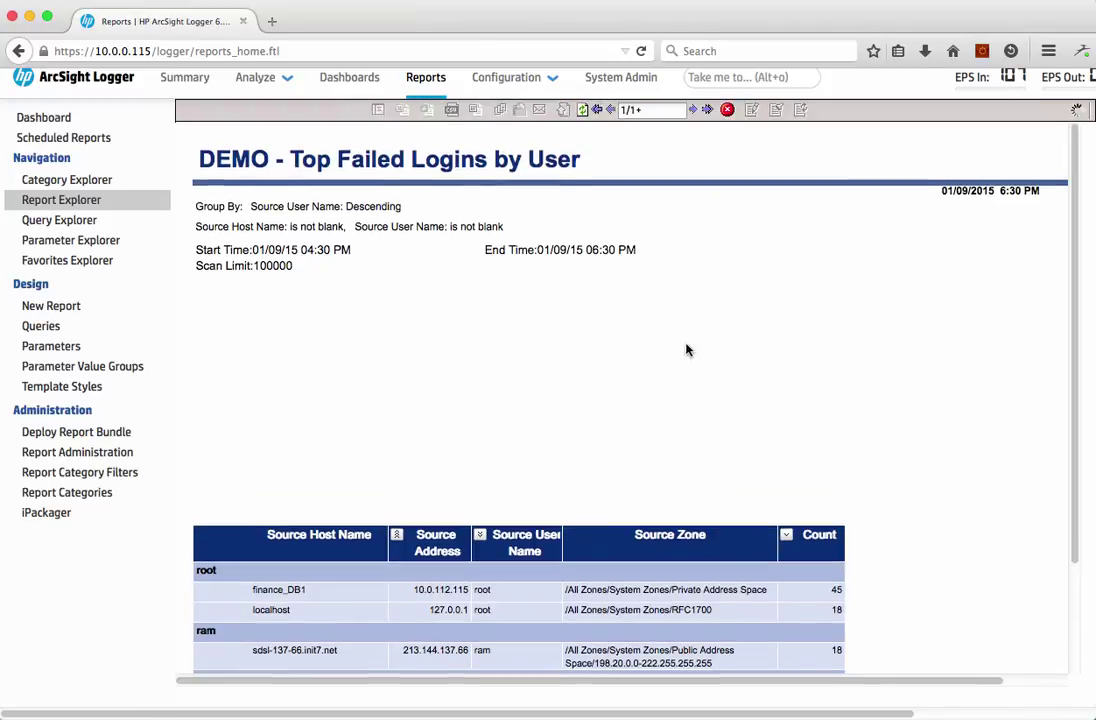
pyautogui.scroll(-3, 687, 350)
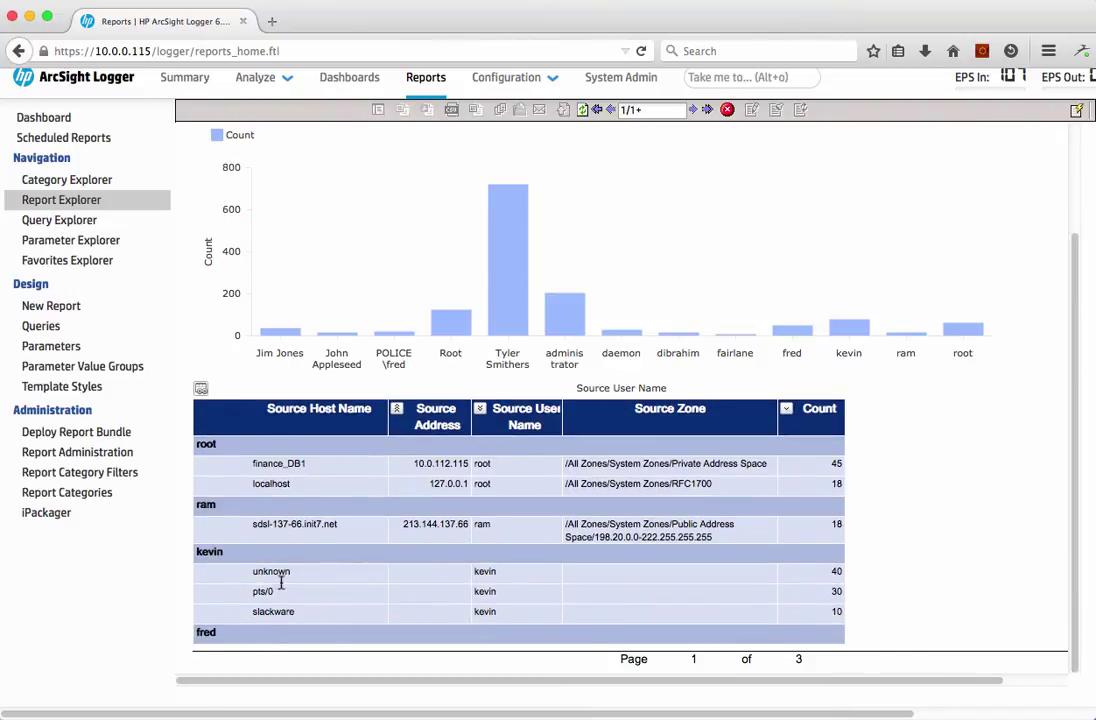
pyautogui.scroll(1, 792, 558)
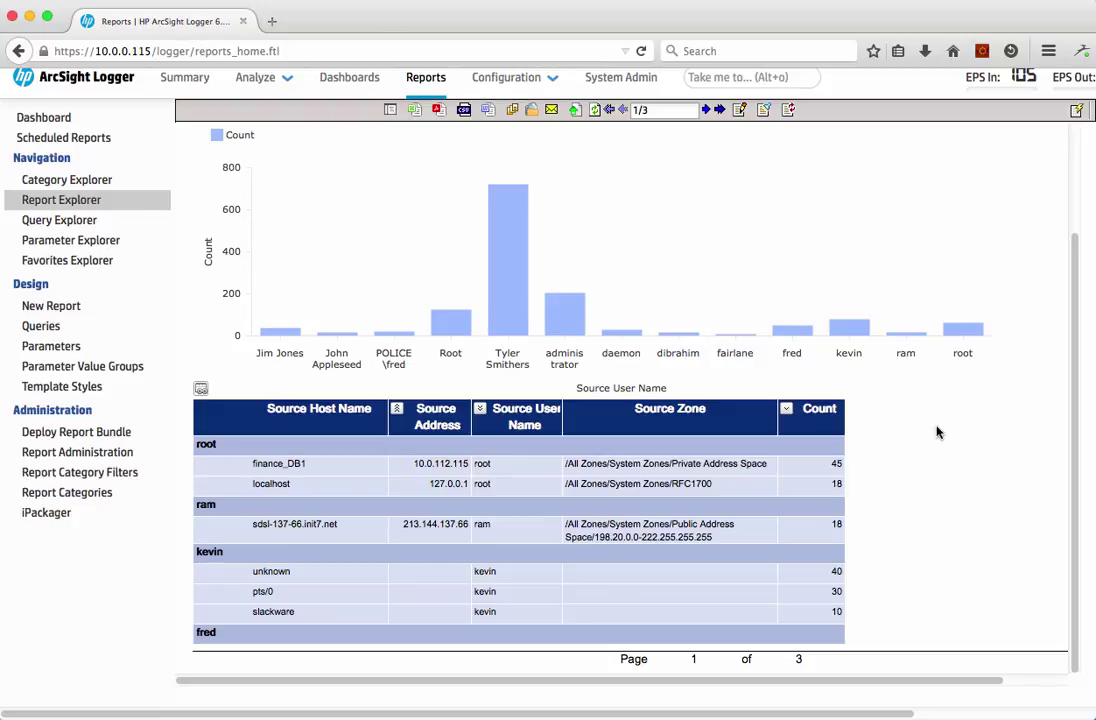
pyautogui.moveTo(245, 88)
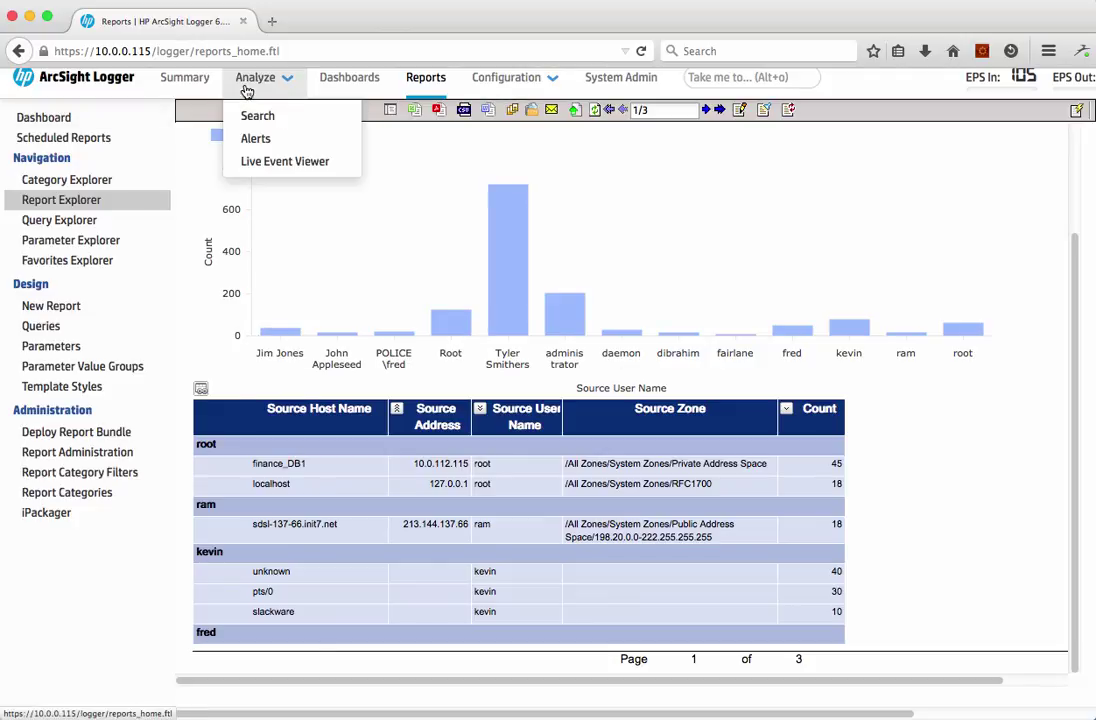
# Rerun the failed-login query piped to top deviceProduct from the search page
pyautogui.click(254, 115)
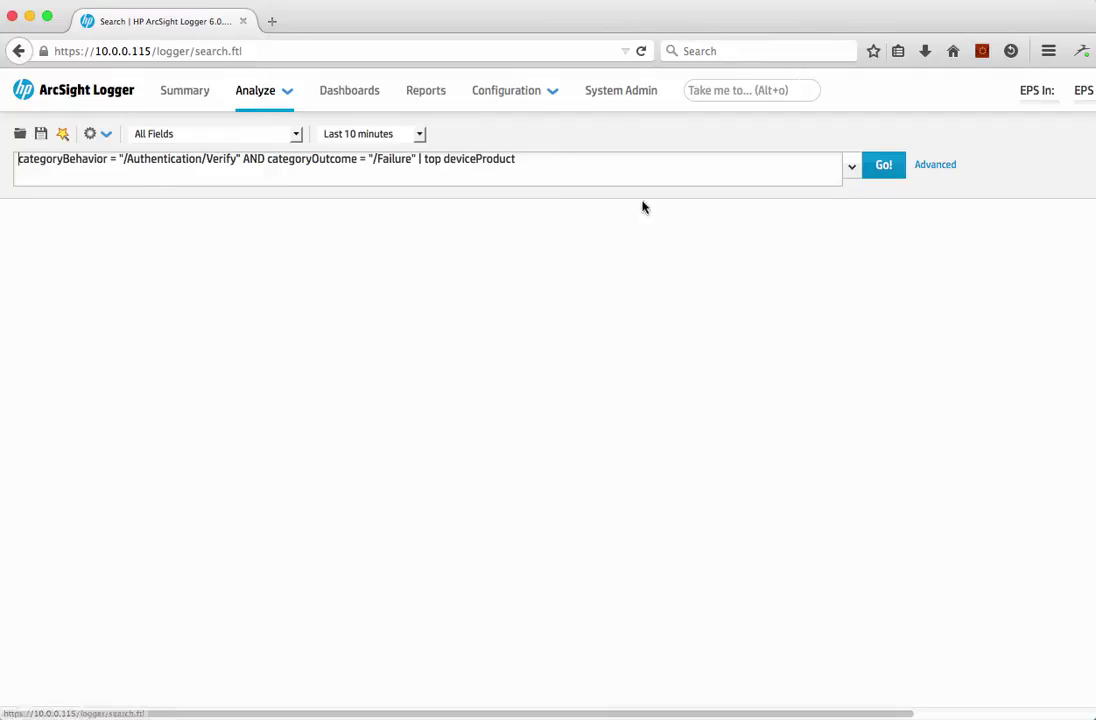
pyautogui.click(886, 170)
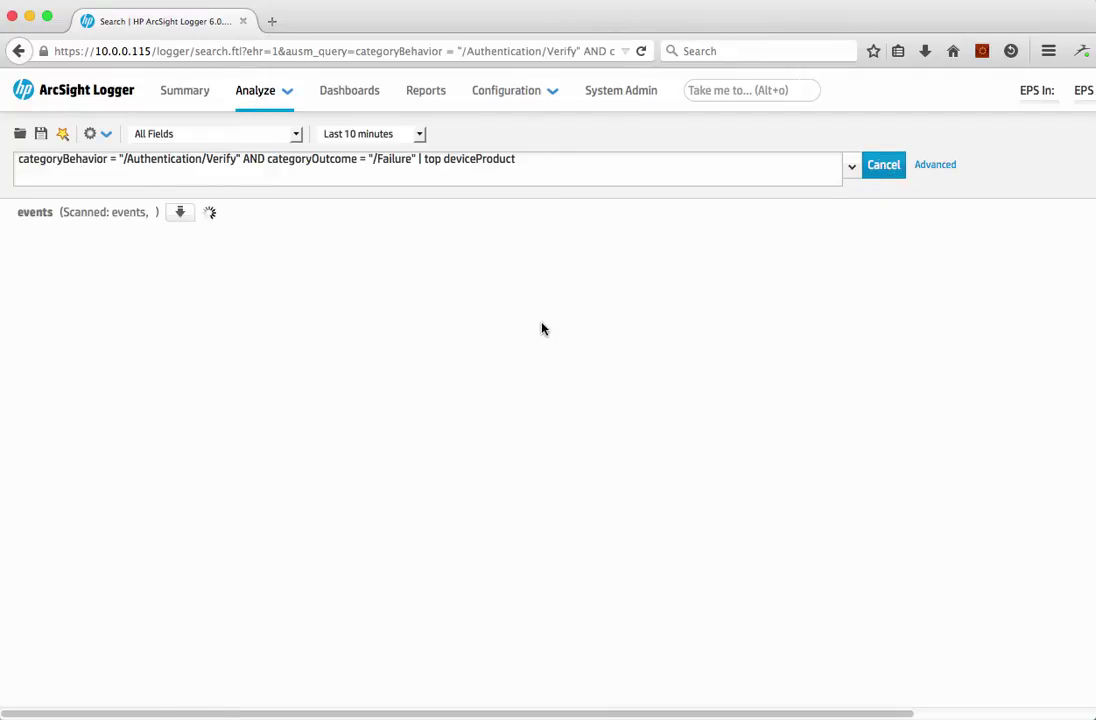